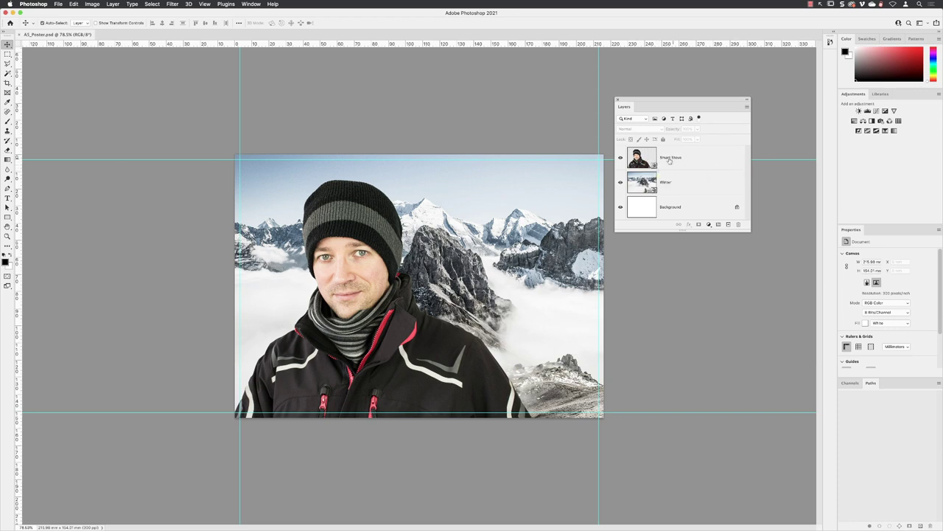
Duplicate the Smart Steve layer and rasterize the copy into plain pixels.
{"action": "left_click_drag", "start_coordinate": [683, 229], "coordinate": [685, 366]}
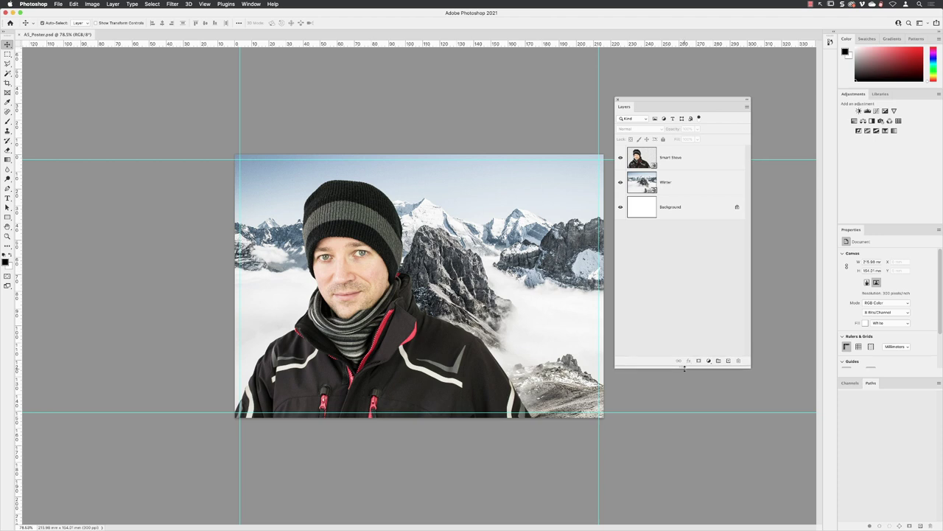
{"action": "left_click", "coordinate": [696, 156]}
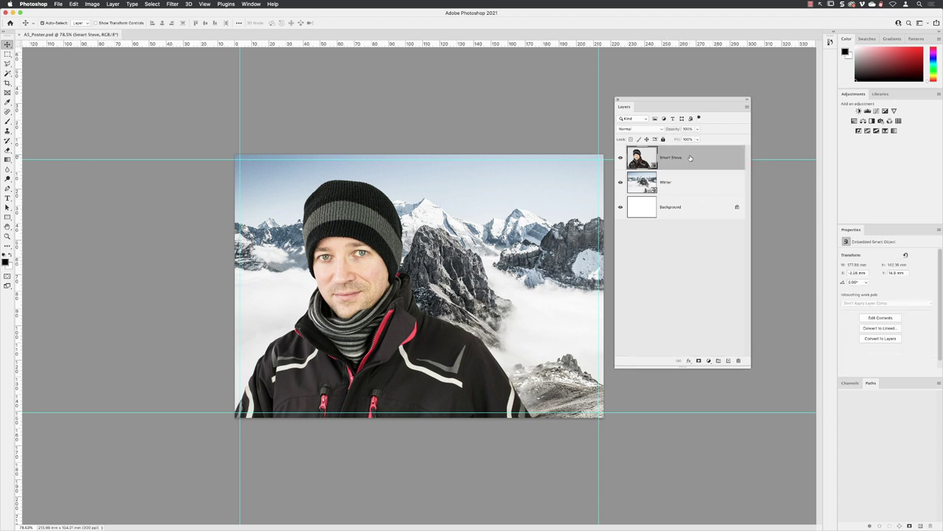
{"action": "left_click_drag", "start_coordinate": [689, 158], "coordinate": [728, 361]}
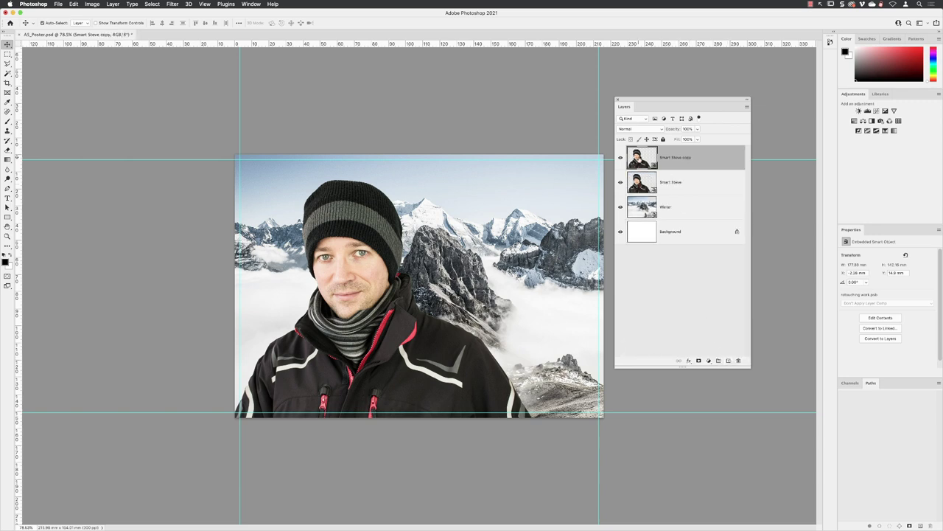
{"action": "right_click", "coordinate": [682, 157]}
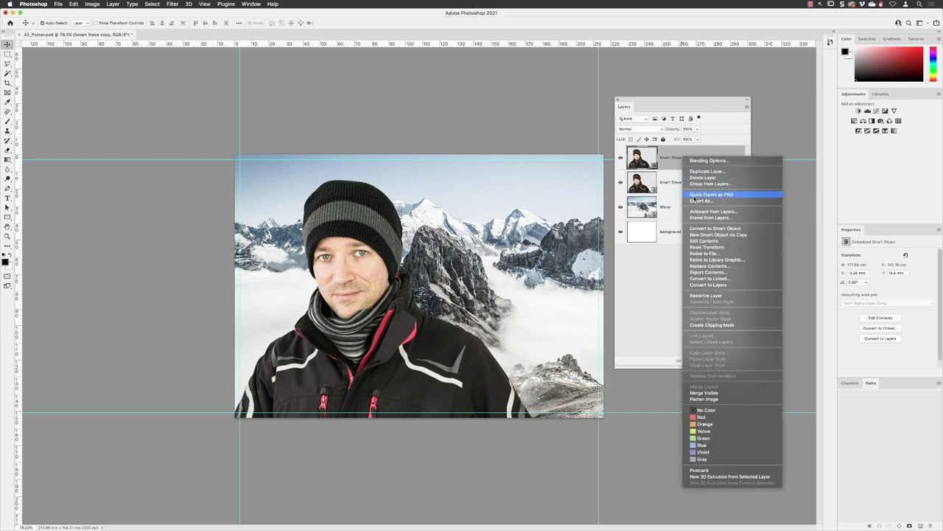
{"action": "left_click", "coordinate": [720, 296]}
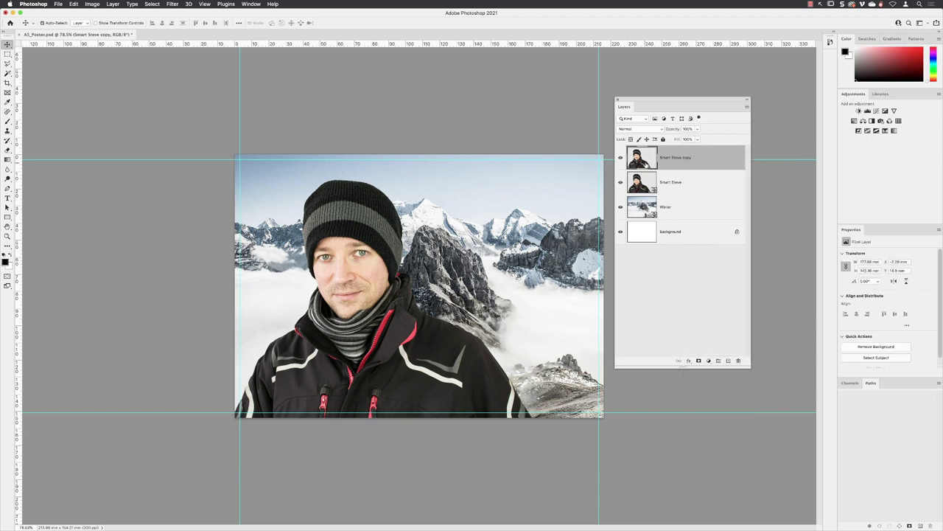
Rename the rasterized copy to 'Pixels' and hide the original Smart Steve layer.
{"action": "double_click", "coordinate": [676, 158]}
{"action": "type", "text": "Raster"}
{"action": "key", "text": "Return"}
{"action": "left_click", "coordinate": [619, 183]}
Free Transform the Pixels layer to 1% height, anchored at top centre, and commit.
{"action": "left_click", "coordinate": [75, 5]}
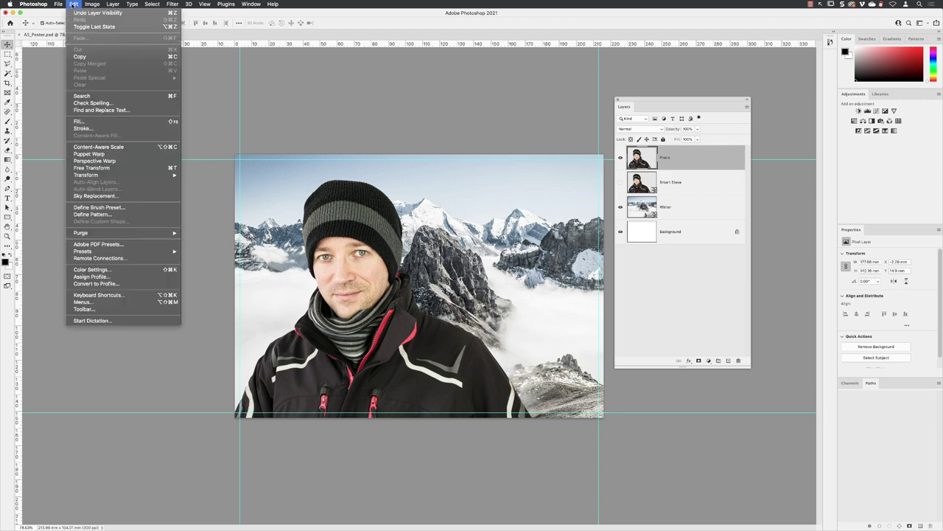
{"action": "left_click", "coordinate": [114, 170]}
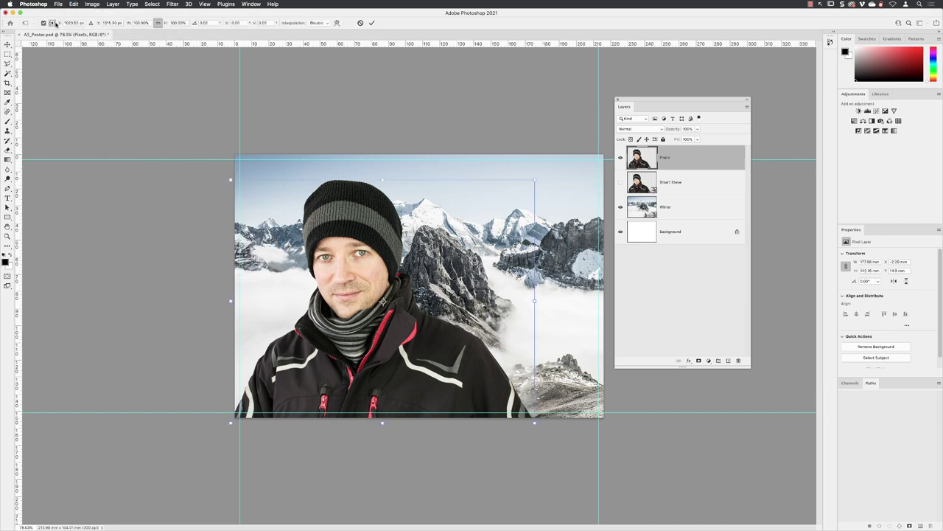
{"action": "left_click", "coordinate": [53, 22]}
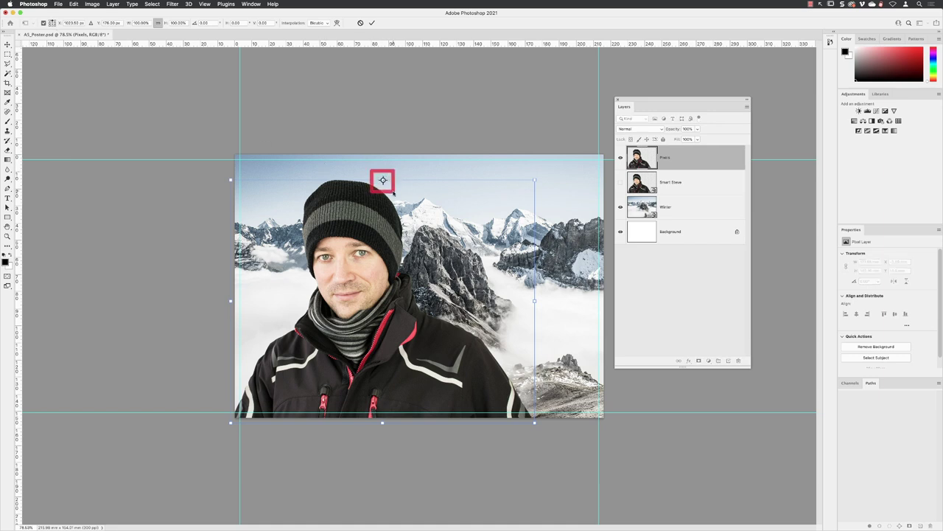
{"action": "left_click", "coordinate": [184, 23]}
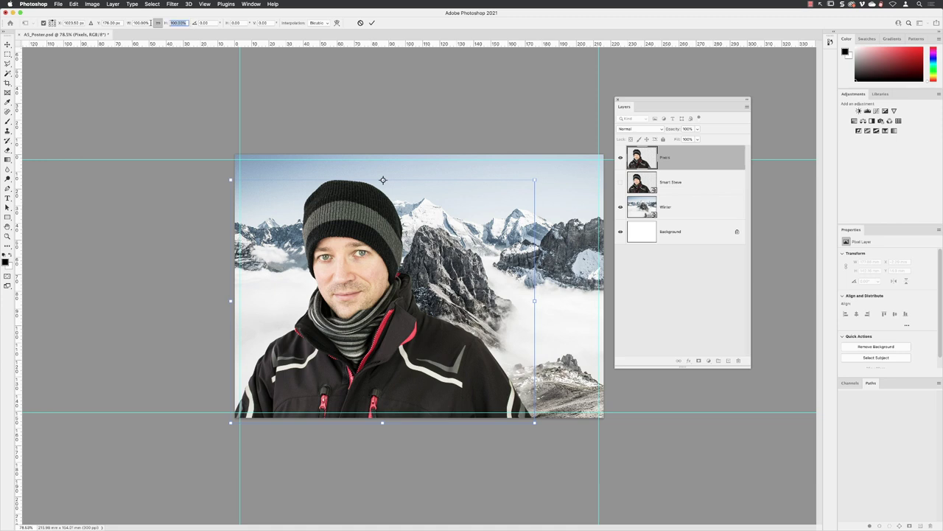
{"action": "key", "text": "BackSpace"}
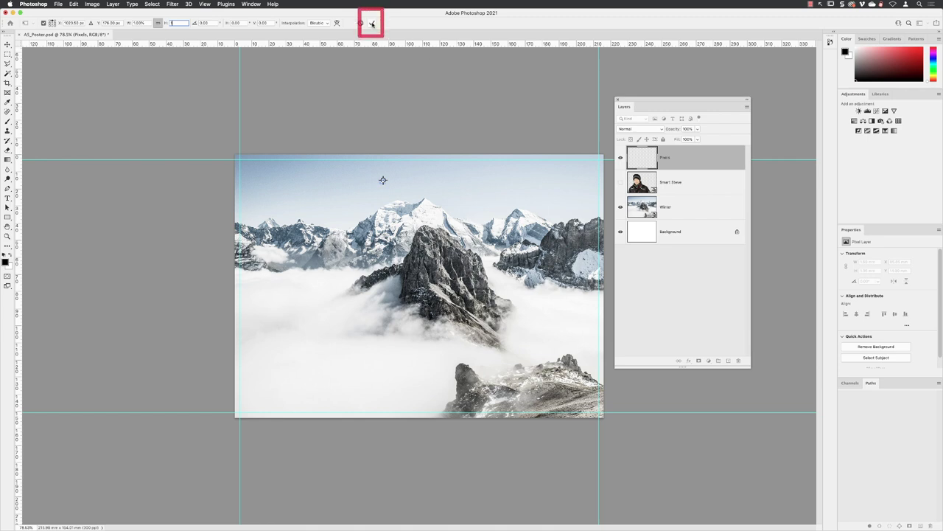
{"action": "left_click", "coordinate": [372, 23]}
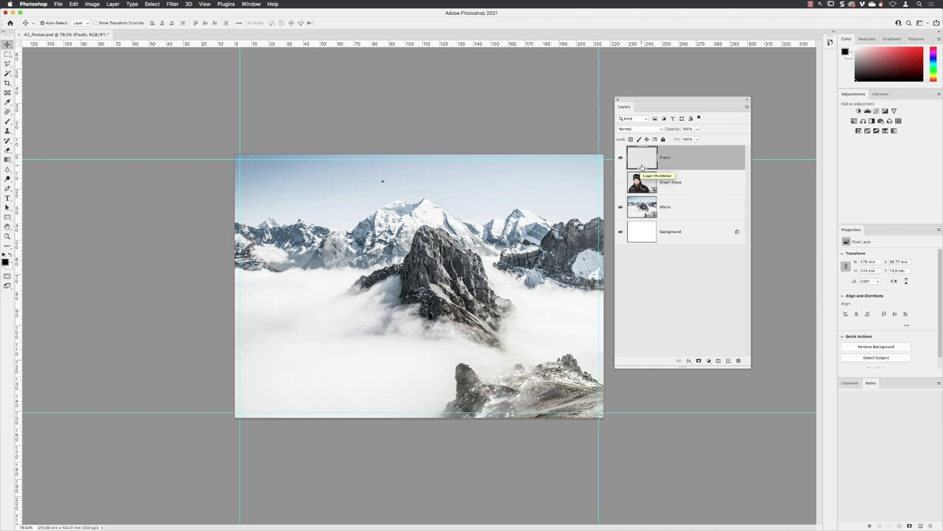
Enlarge the tiny Pixels layer to 10000% height, move it onto the canvas, and commit.
{"action": "left_click", "coordinate": [76, 4]}
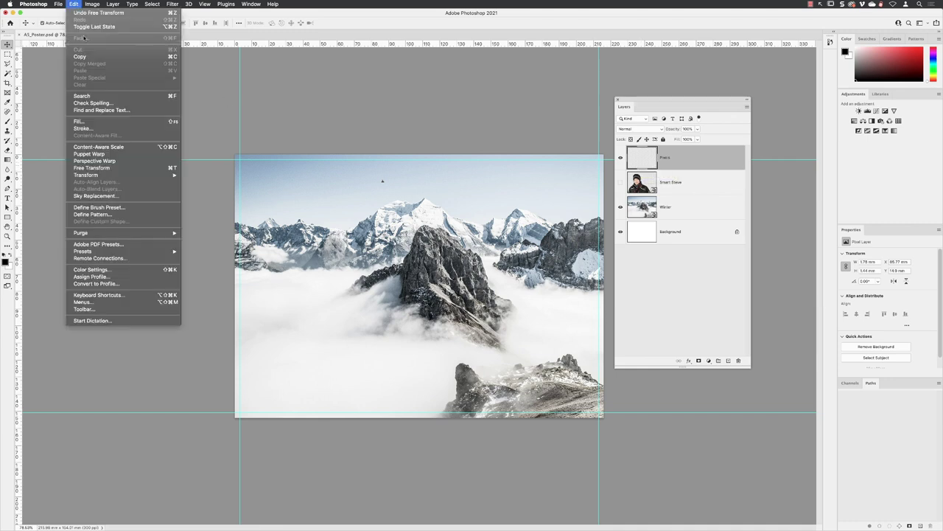
{"action": "left_click", "coordinate": [132, 169]}
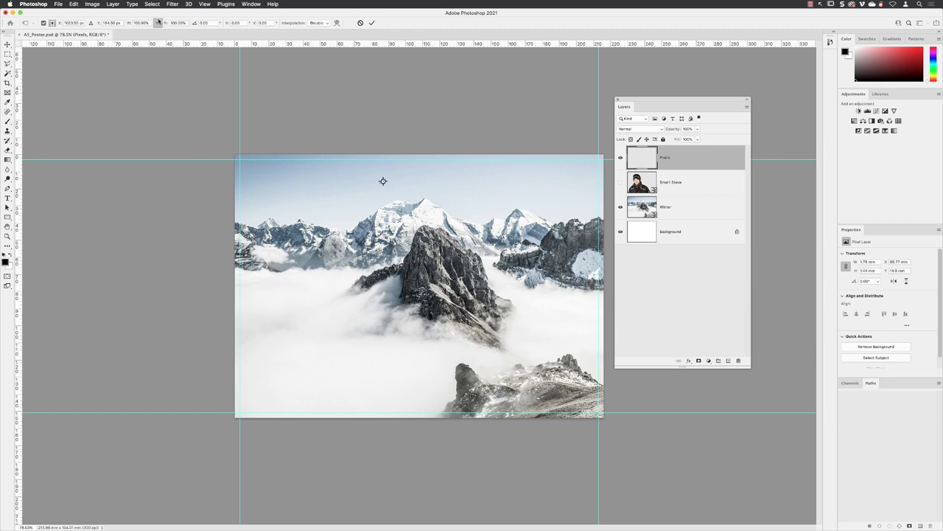
{"action": "left_click", "coordinate": [187, 22]}
{"action": "type", "text": "8000"}
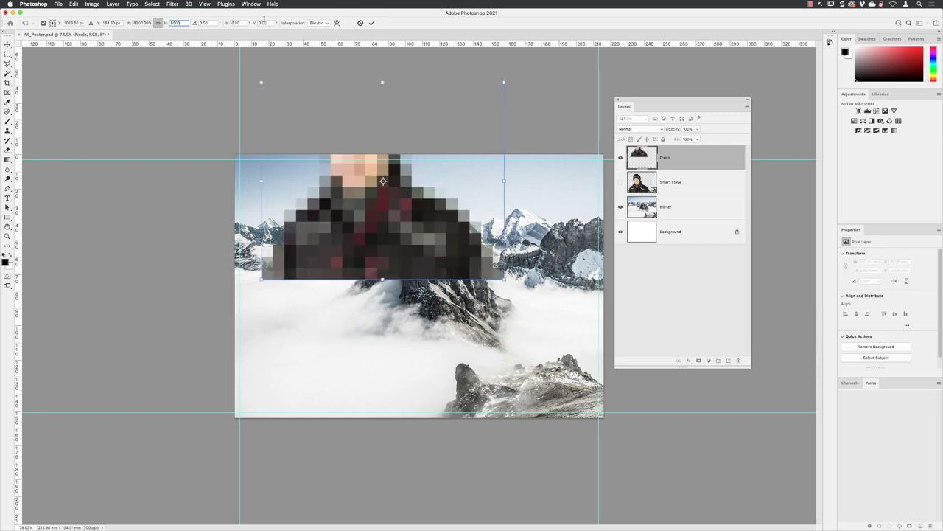
{"action": "type", "text": "10000"}
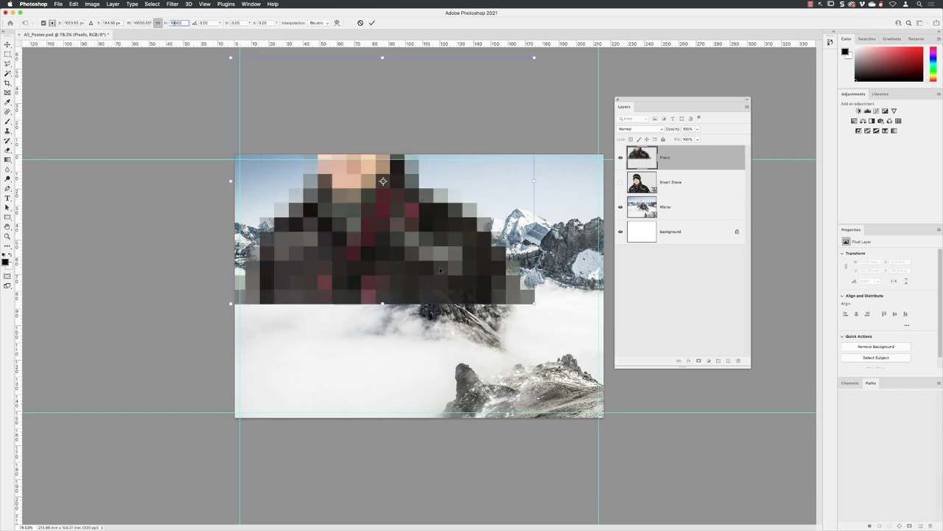
{"action": "left_click_drag", "start_coordinate": [437, 215], "coordinate": [437, 331]}
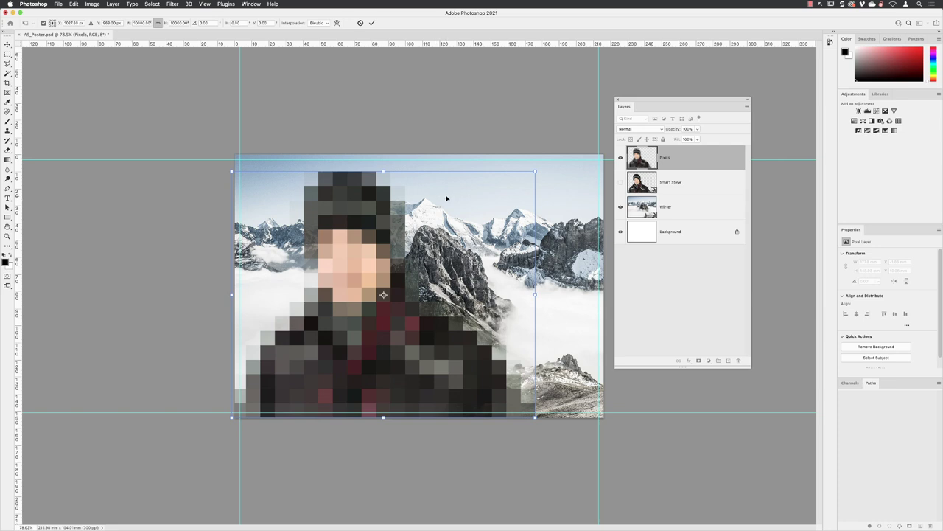
{"action": "left_click", "coordinate": [371, 23]}
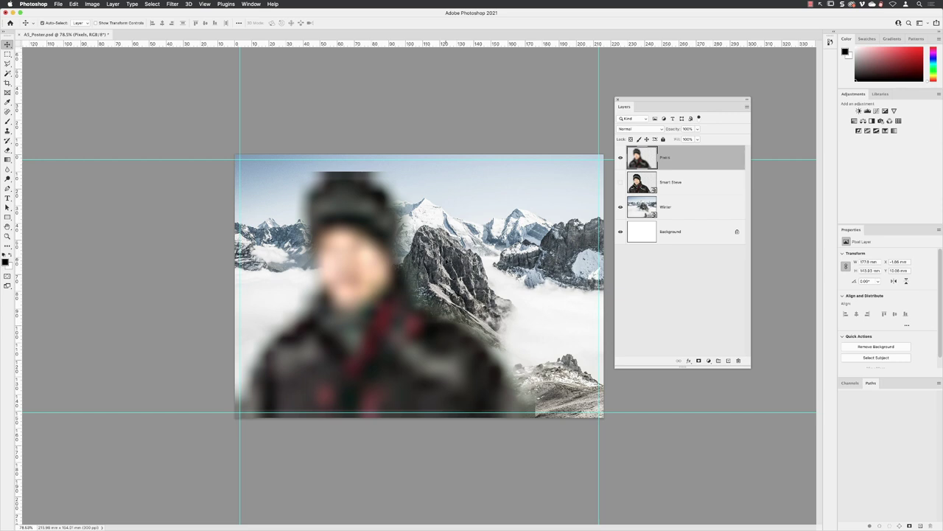
{"action": "left_click_drag", "start_coordinate": [623, 170], "coordinate": [660, 197]}
Delete the Pixels layer, show Smart Steve again, and scale it to 1% height.
{"action": "left_click_drag", "start_coordinate": [692, 158], "coordinate": [738, 360]}
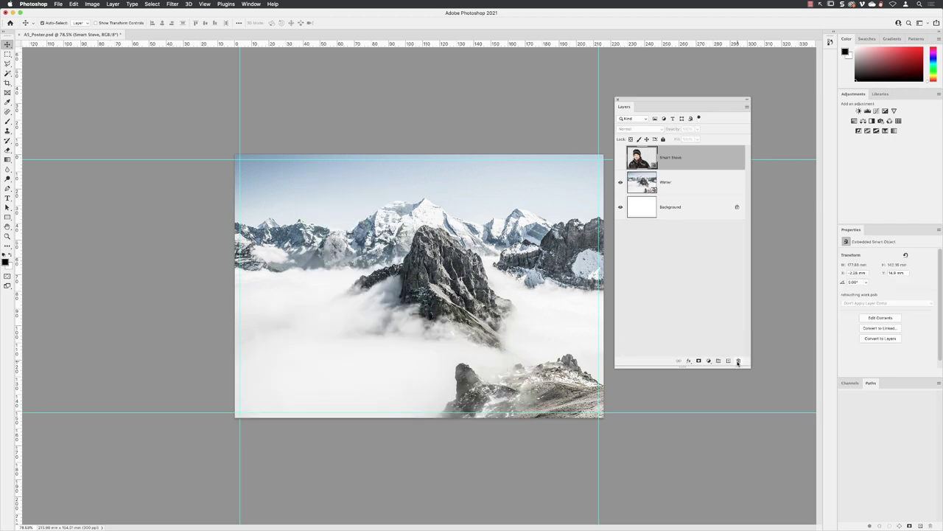
{"action": "left_click", "coordinate": [620, 157]}
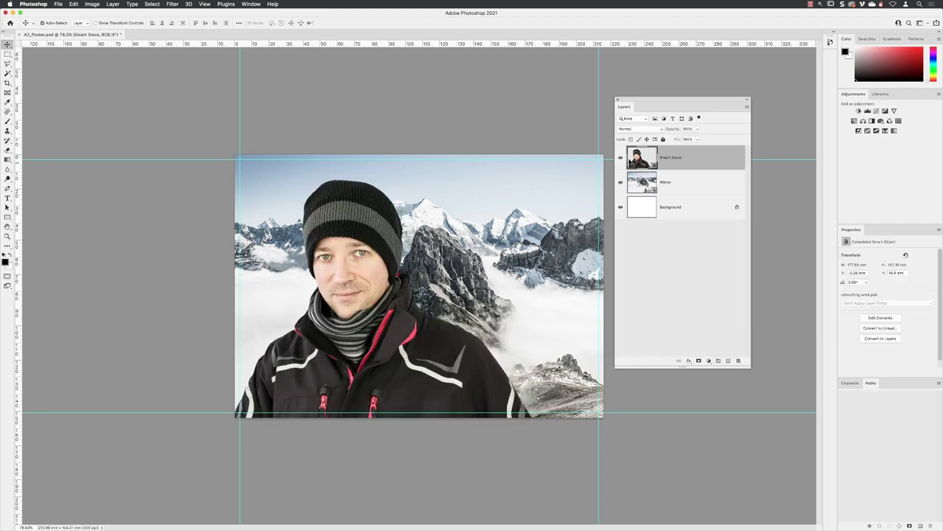
{"action": "left_click", "coordinate": [73, 4]}
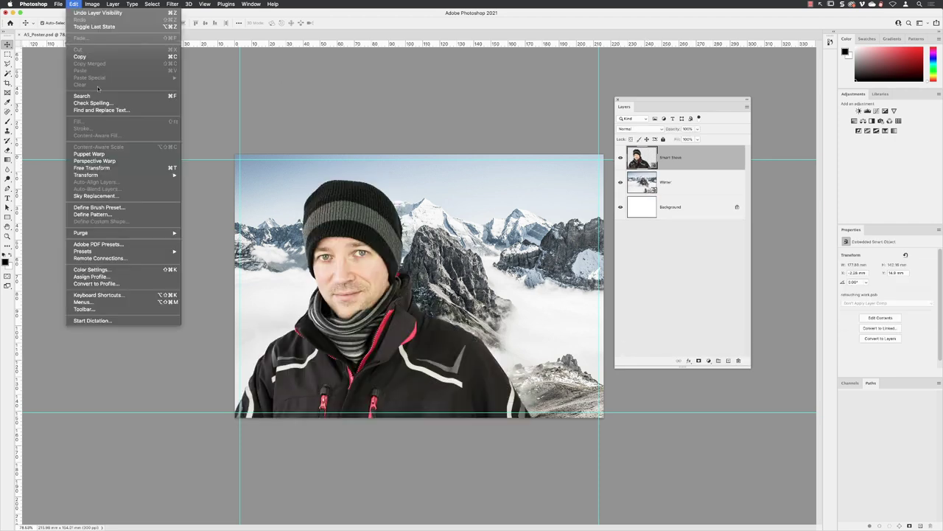
{"action": "left_click", "coordinate": [91, 167]}
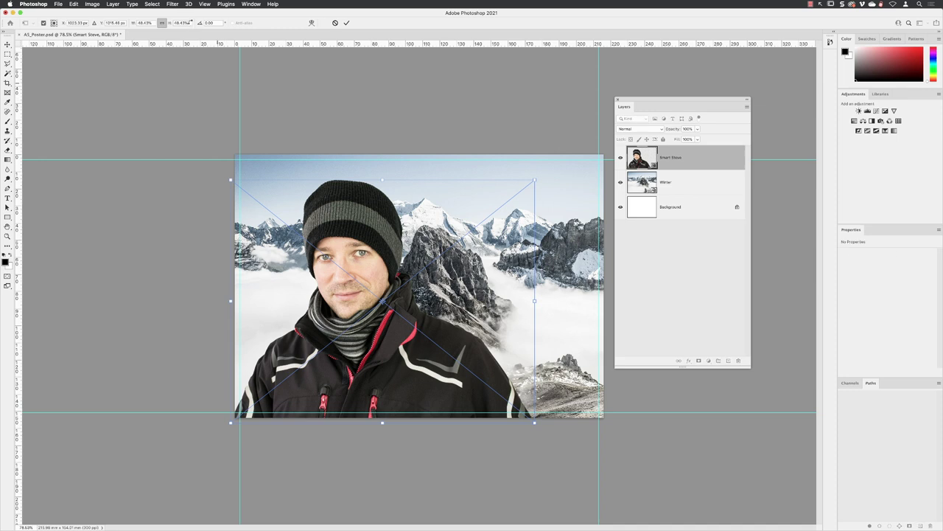
{"action": "left_click", "coordinate": [181, 23]}
{"action": "type", "text": "1"}
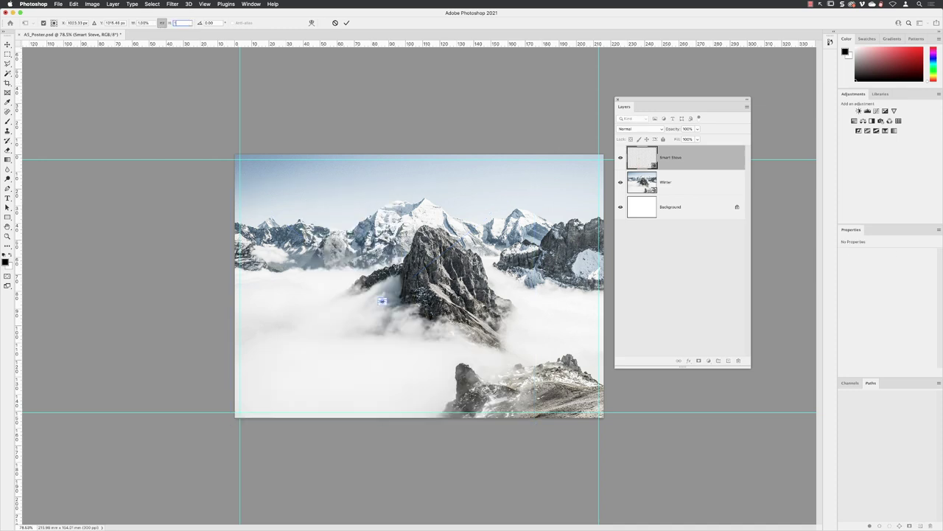
{"action": "left_click", "coordinate": [346, 23]}
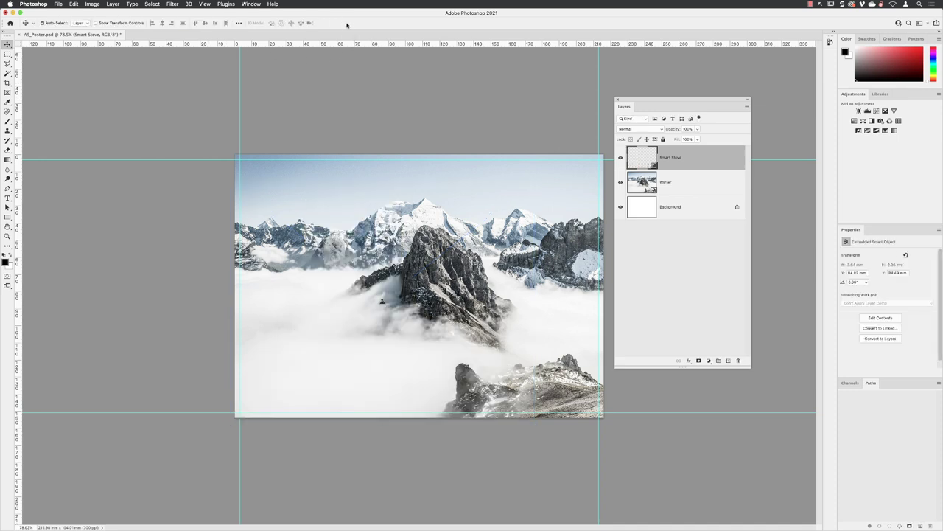
{"action": "left_click", "coordinate": [74, 4]}
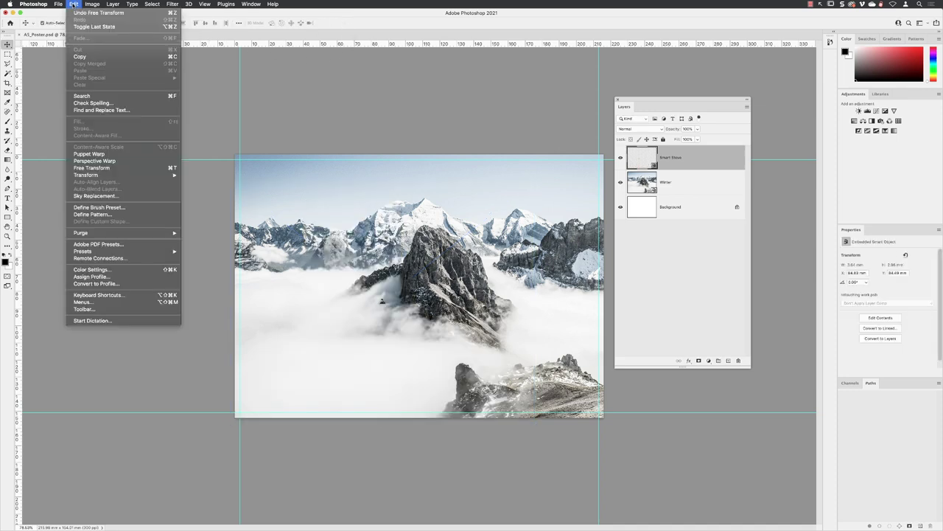
Scale Smart Steve back up to 49% with linked width and height, and commit.
{"action": "left_click", "coordinate": [90, 168]}
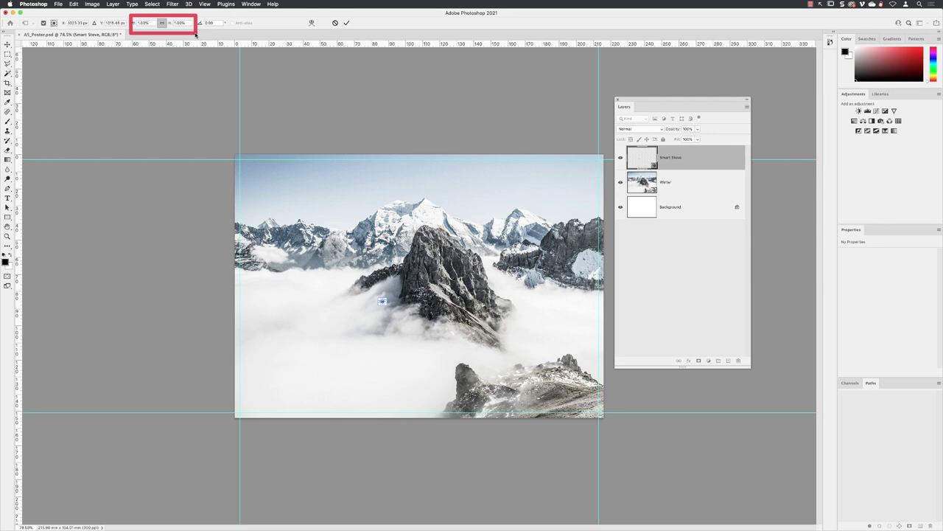
{"action": "left_click", "coordinate": [180, 23]}
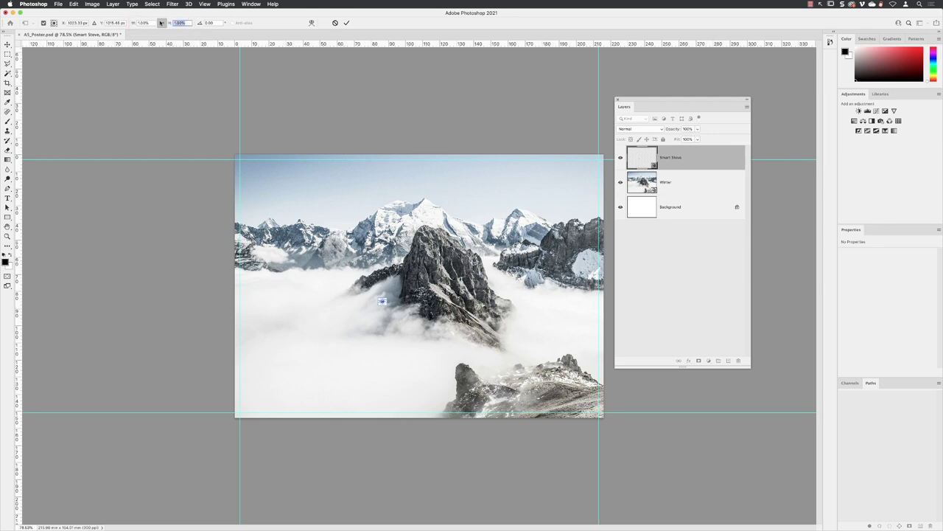
{"action": "type", "text": "100"}
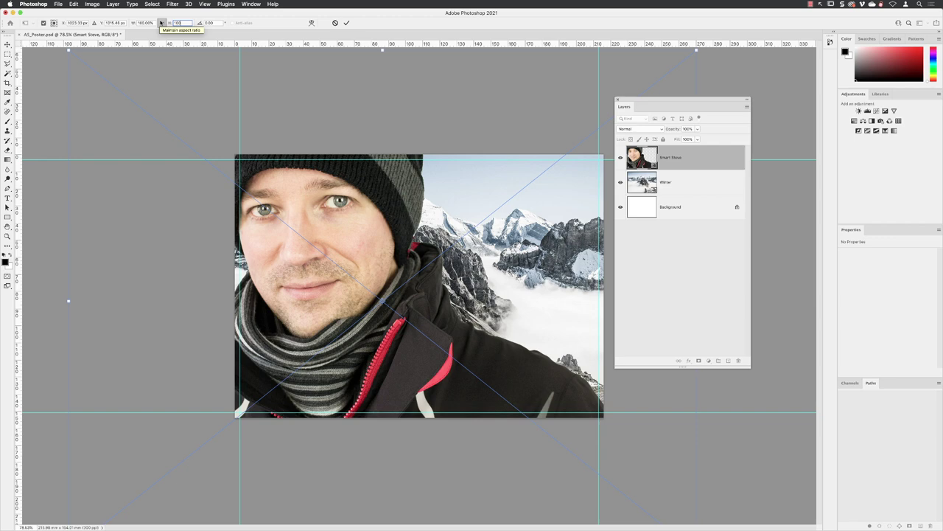
{"action": "left_click", "coordinate": [162, 23]}
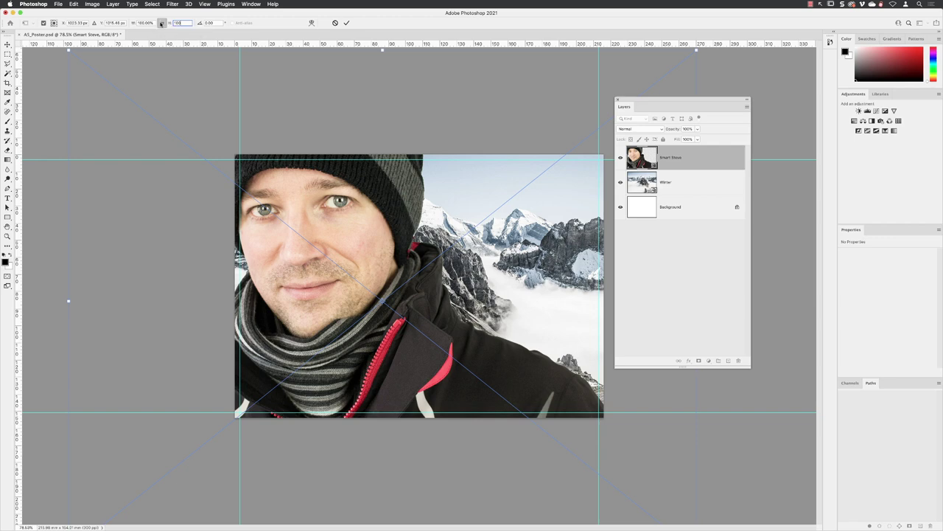
{"action": "double_click", "coordinate": [179, 23]}
{"action": "type", "text": "48"}
{"action": "key", "text": "Return"}
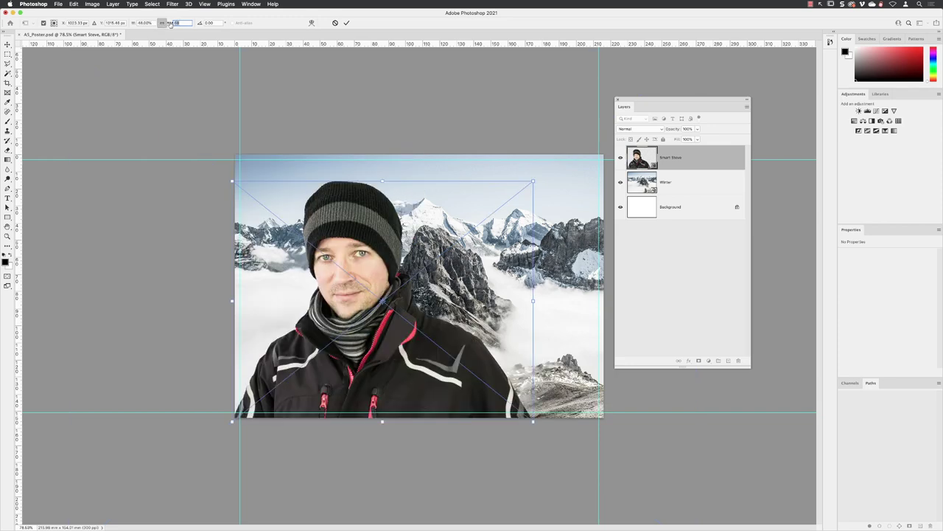
{"action": "key", "text": "Up"}
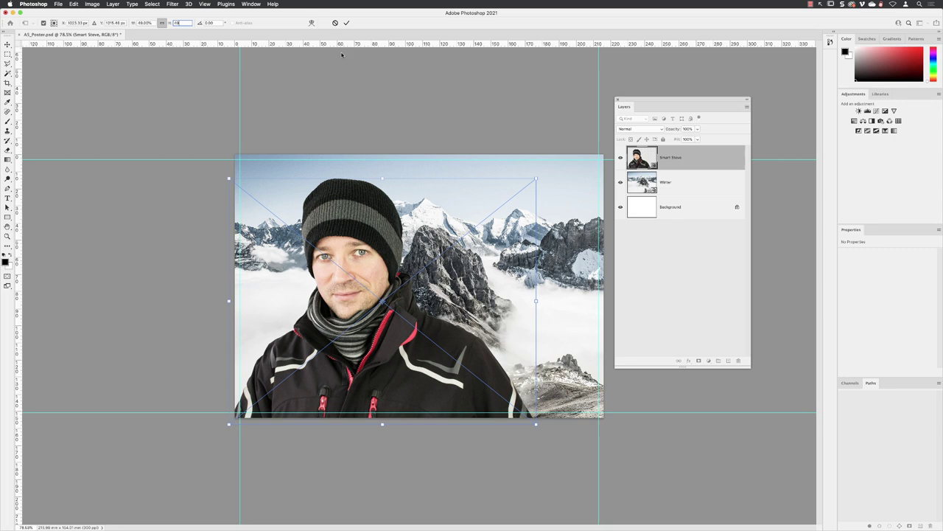
{"action": "left_click", "coordinate": [346, 23]}
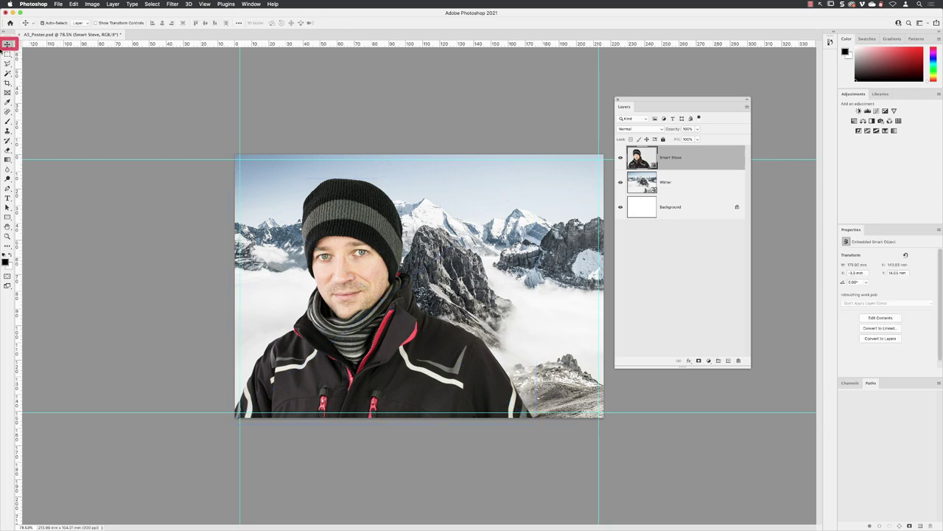
Nudge Smart Steve slightly up and right so it sits flush with the left edge.
{"action": "left_click_drag", "start_coordinate": [367, 236], "coordinate": [372, 231]}
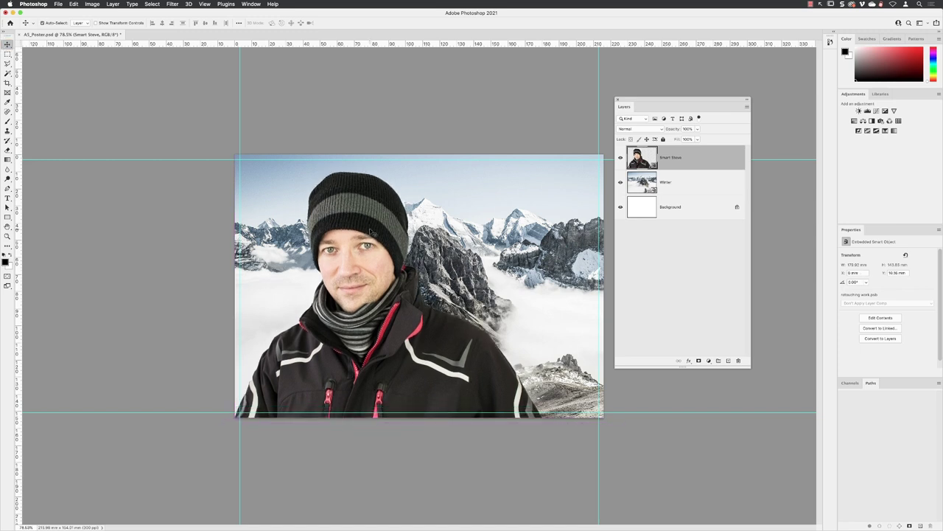